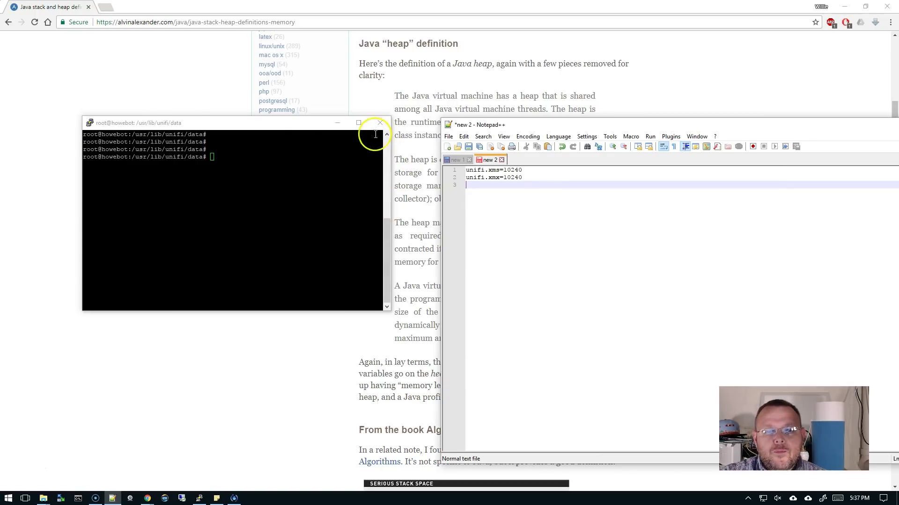
pyautogui.moveTo(295, 128); pyautogui.dragTo(279, 189)
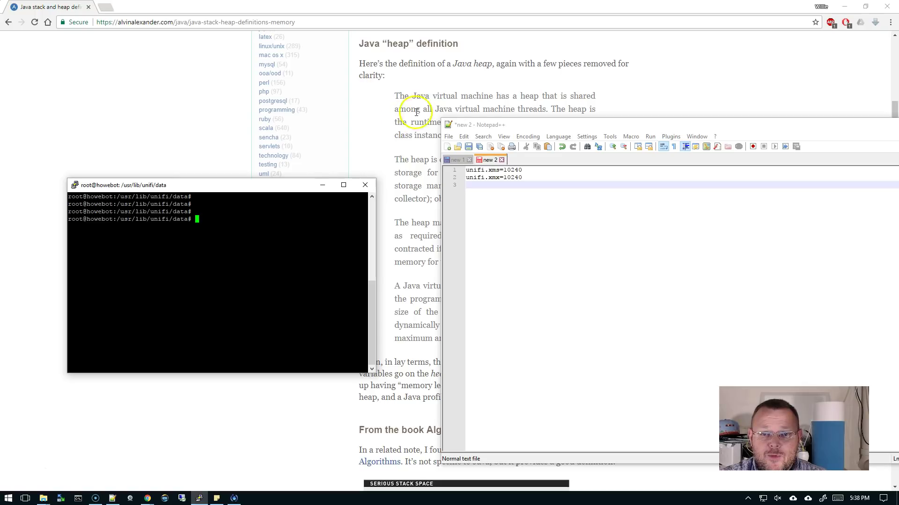
pyautogui.moveTo(487, 126); pyautogui.dragTo(662, 102)
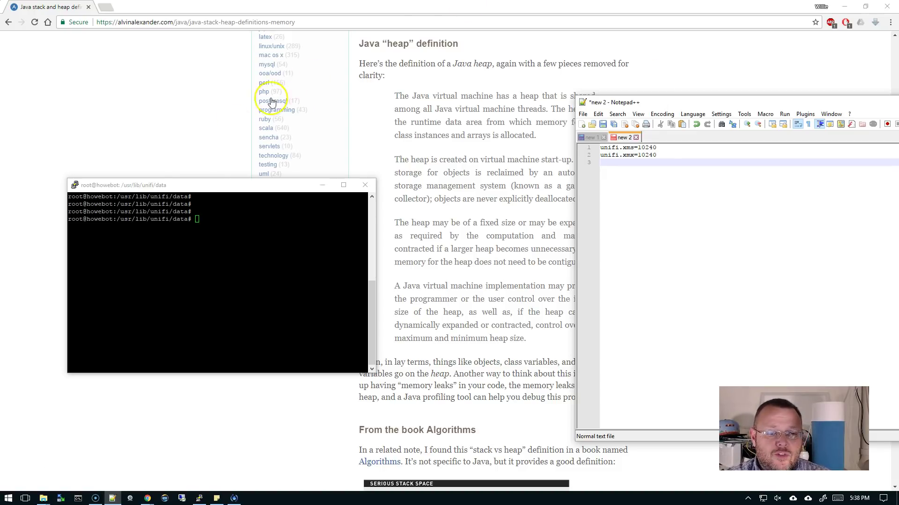
pyautogui.moveTo(182, 190); pyautogui.dragTo(252, 177)
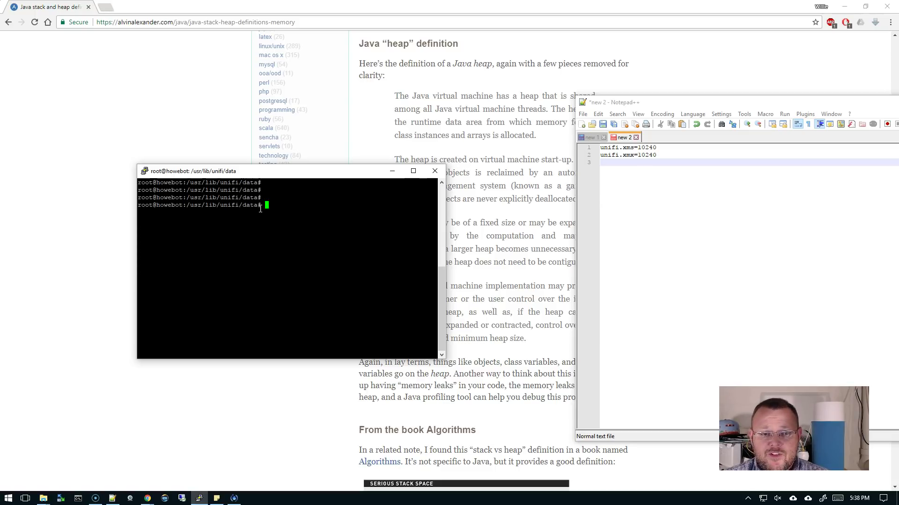
pyautogui.press('Return')
pyautogui.press('Return')
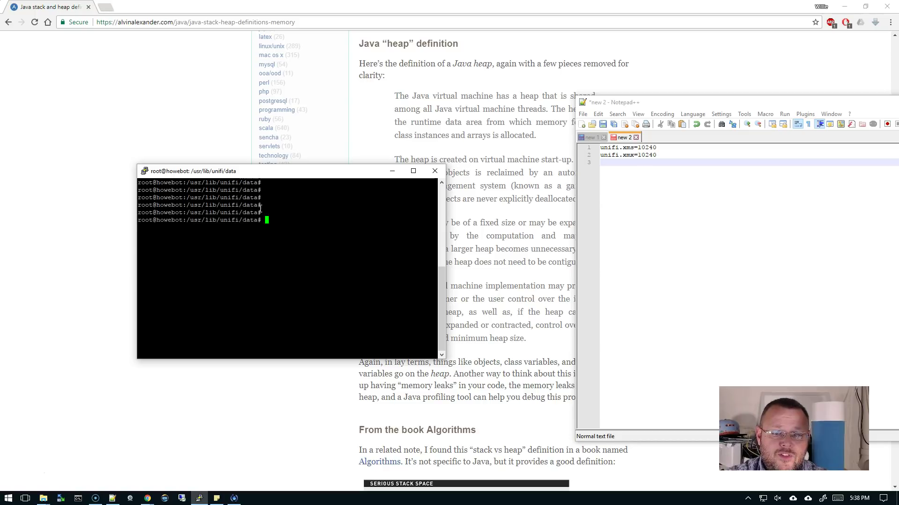
pyautogui.write('ls')
pyautogui.press('Return')
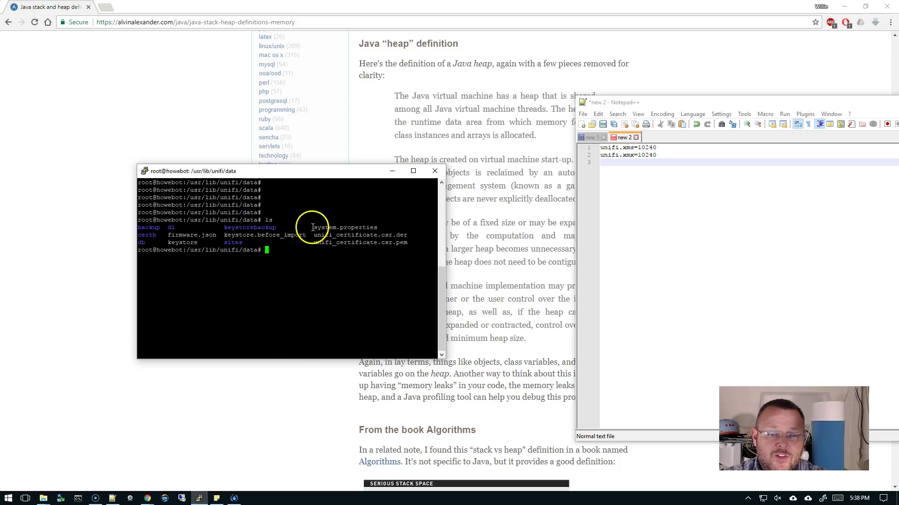
pyautogui.moveTo(312, 228); pyautogui.dragTo(380, 228)
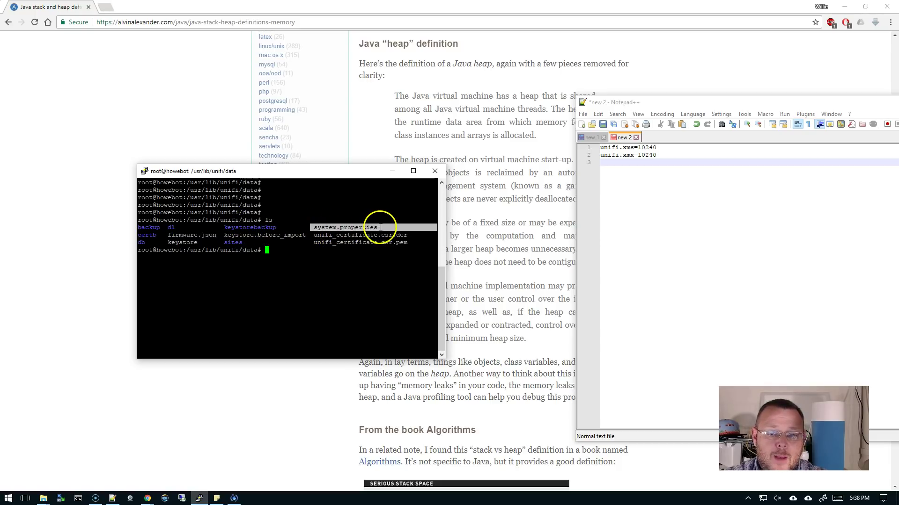
pyautogui.click(286, 258)
pyautogui.write('more sy')
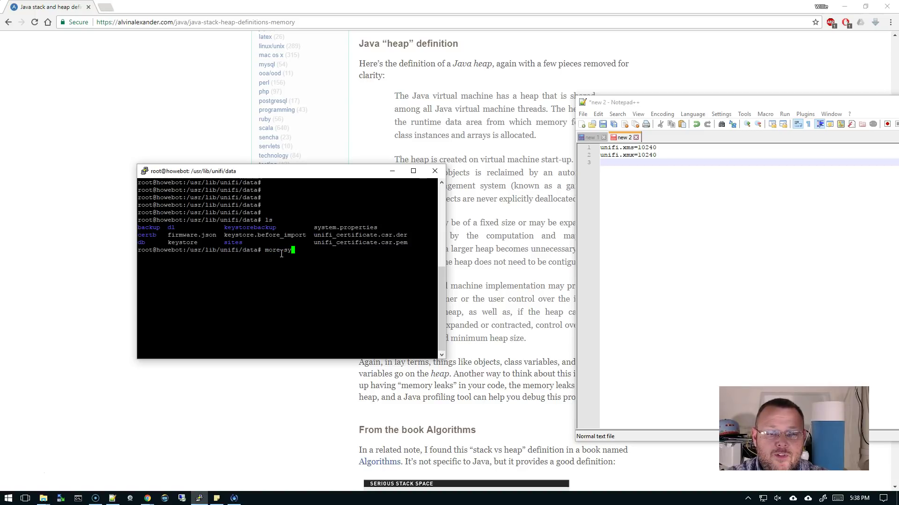
pyautogui.write('s')
pyautogui.write('tem.properties')
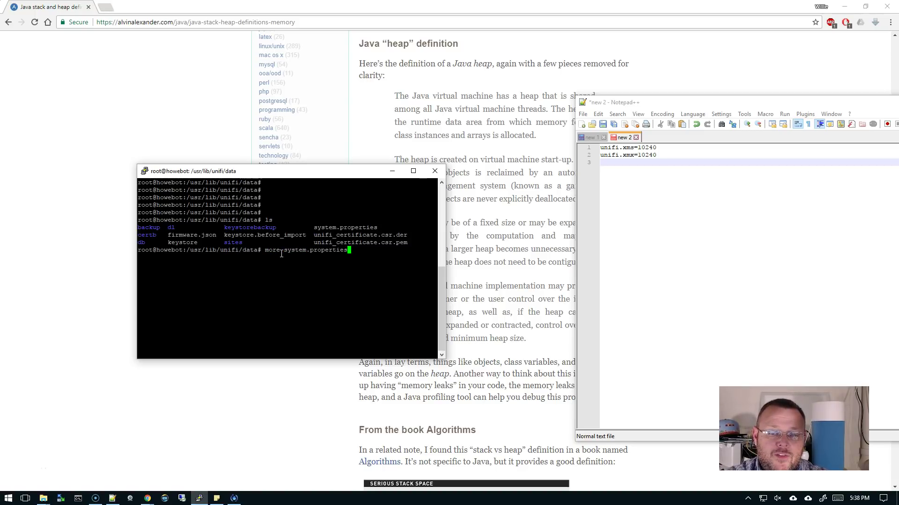
pyautogui.press('Return')
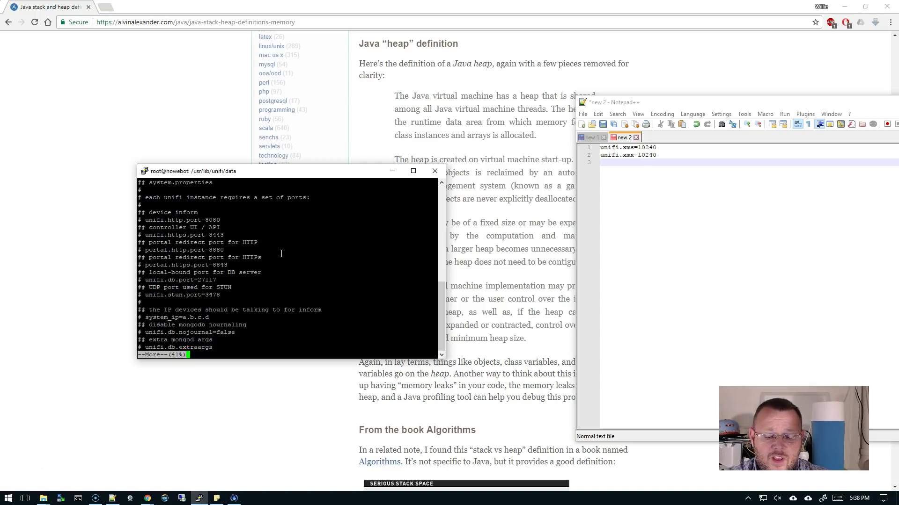
pyautogui.press('Return')
pyautogui.press('Return')
pyautogui.press('Return')
pyautogui.press('Return')
pyautogui.press('Return')
pyautogui.press('Return')
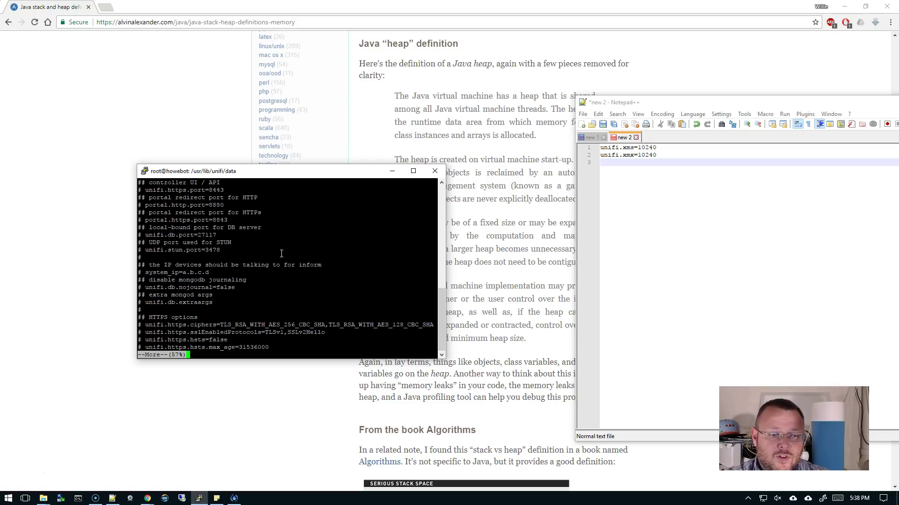
pyautogui.scroll(4, 282, 253)
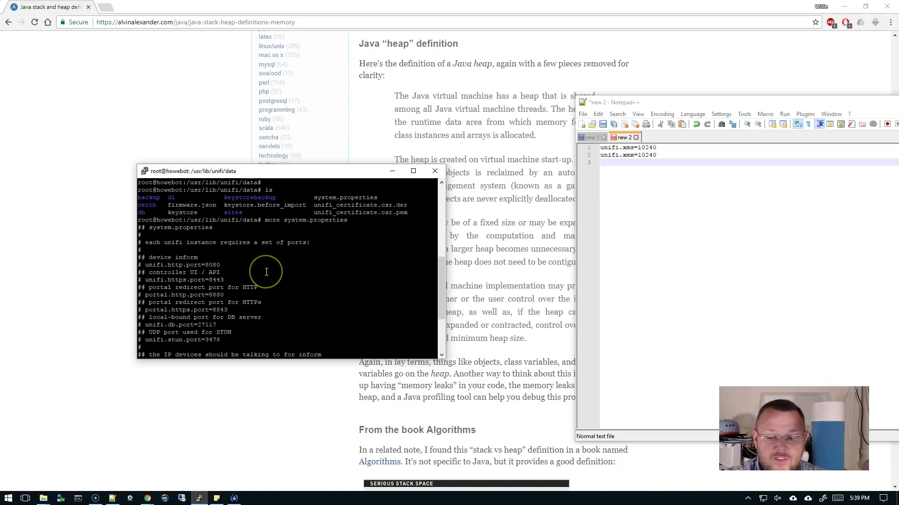
pyautogui.scroll(-5, 266, 272)
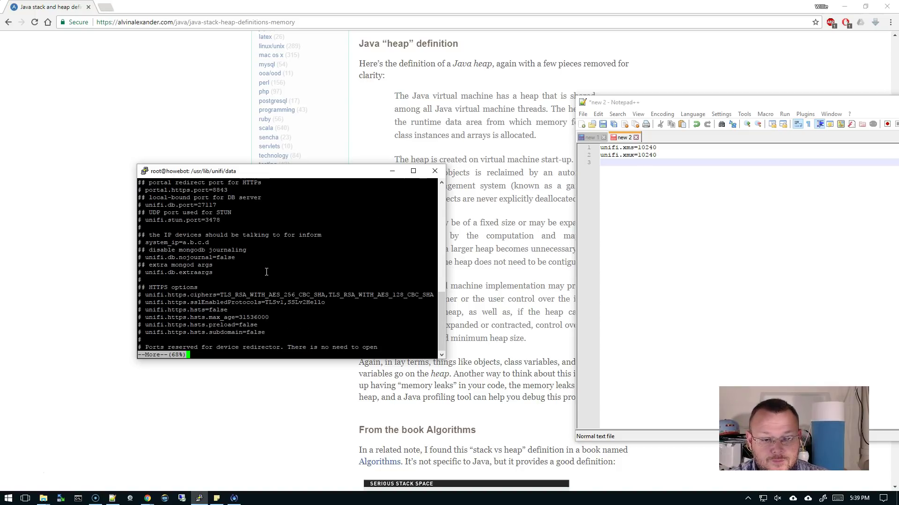
pyautogui.press('Return')
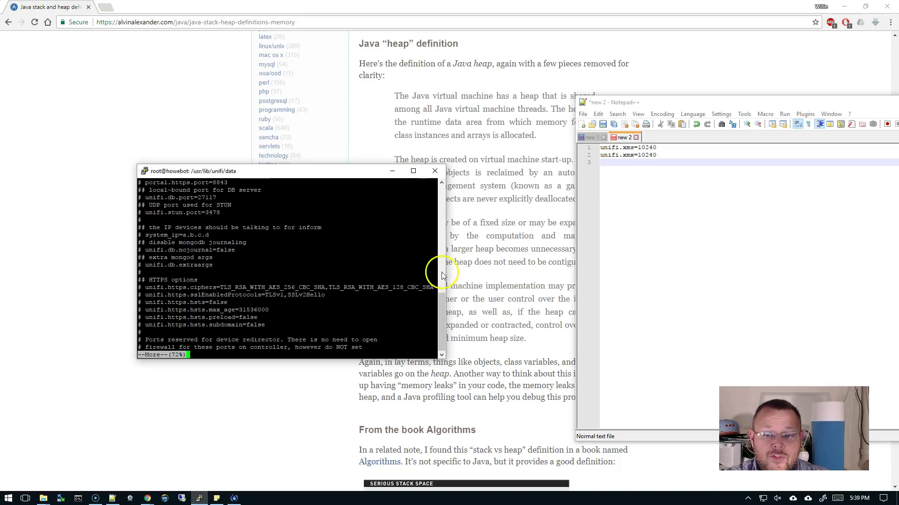
pyautogui.moveTo(442, 275); pyautogui.dragTo(514, 271)
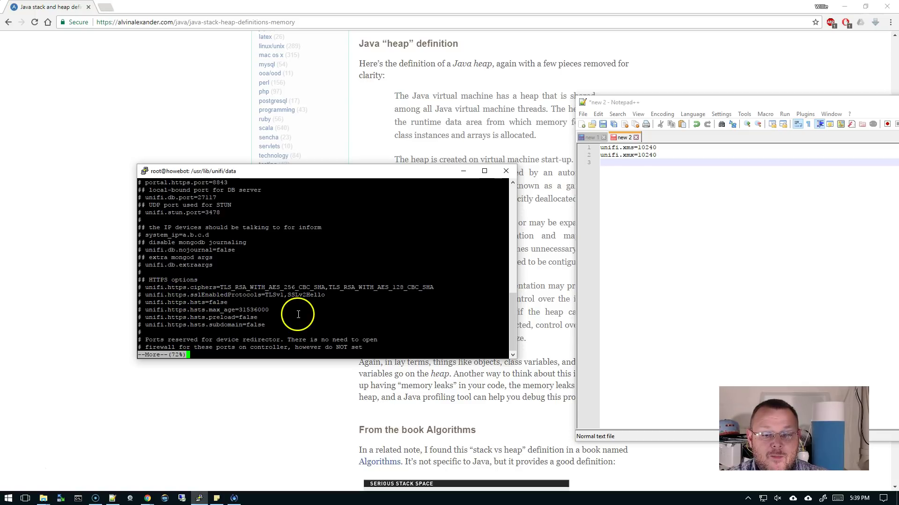
pyautogui.press('Return')
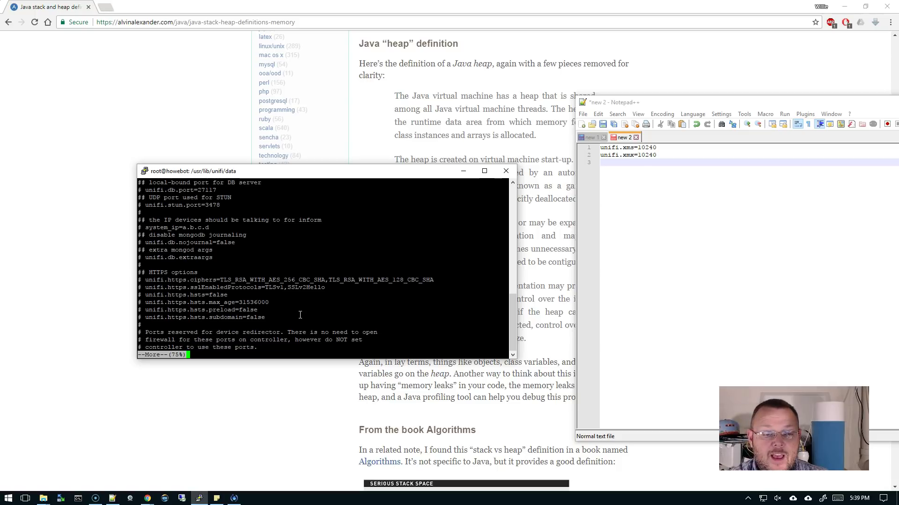
pyautogui.press('Return')
pyautogui.press('Return')
pyautogui.press('Return')
pyautogui.press('Return')
pyautogui.press('Return')
pyautogui.press('Return')
pyautogui.press('Return')
pyautogui.press('Return')
pyautogui.press('Return')
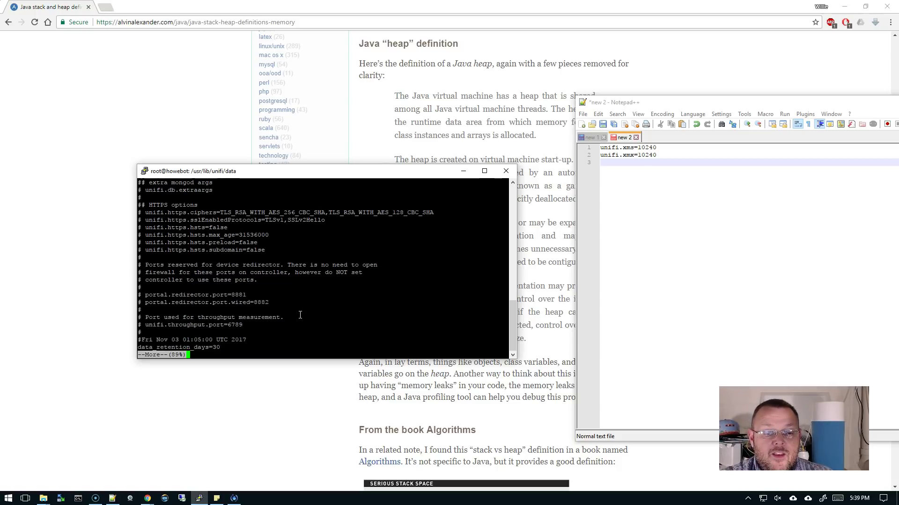
pyautogui.press('Return')
pyautogui.press('Return')
pyautogui.press('Return')
pyautogui.press('Return')
pyautogui.press('Return')
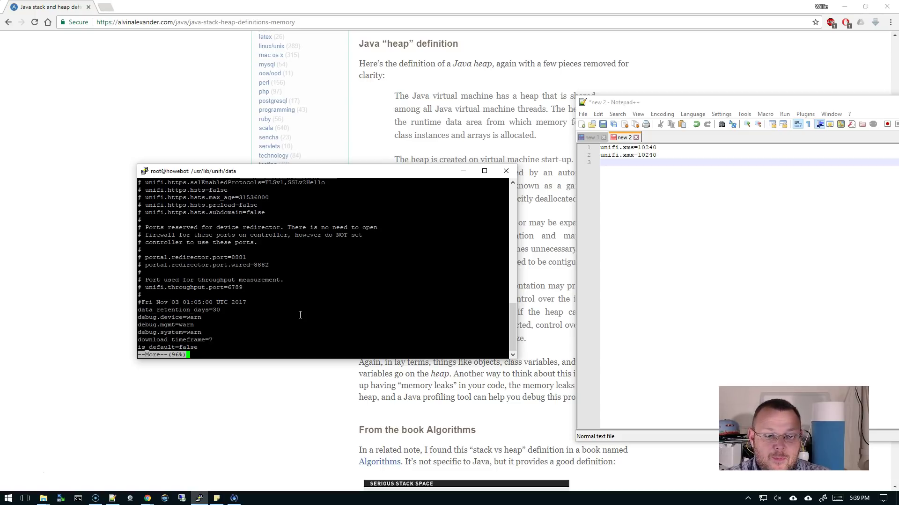
pyautogui.press('Return')
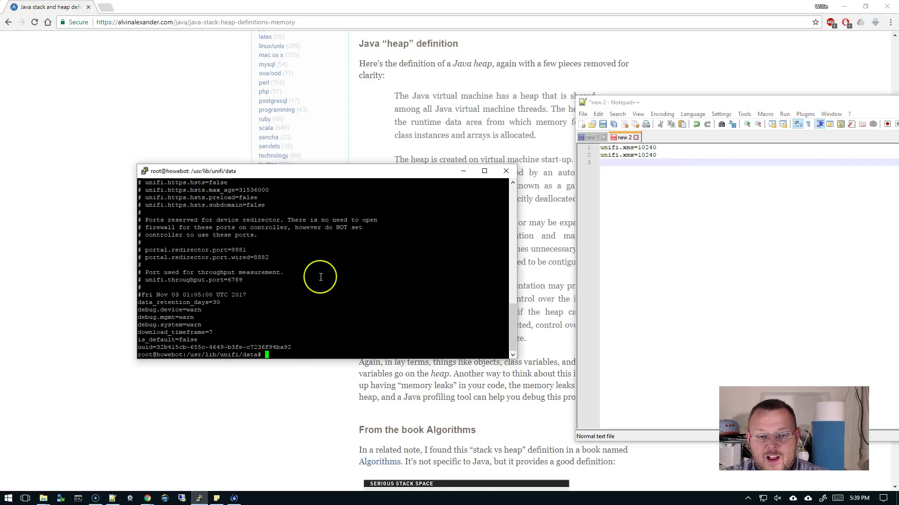
pyautogui.write('ano')
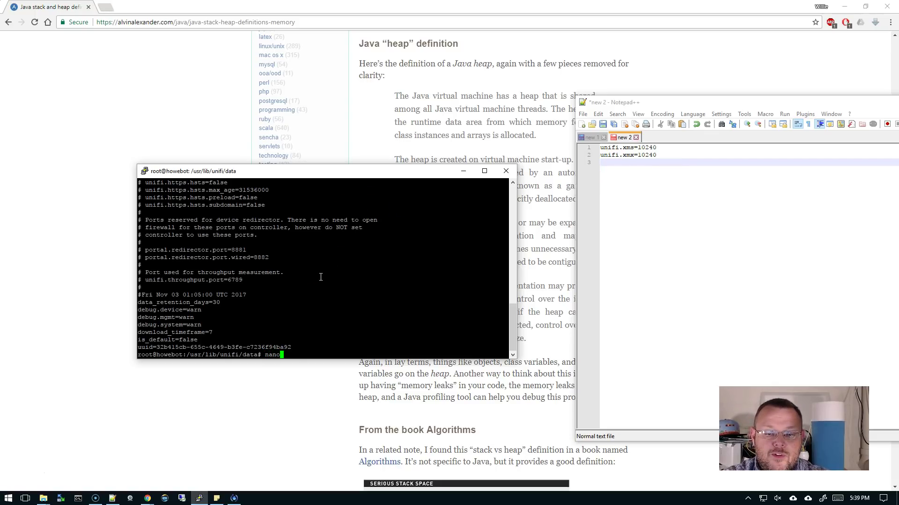
pyautogui.write(' sy')
pyautogui.press('Tab')
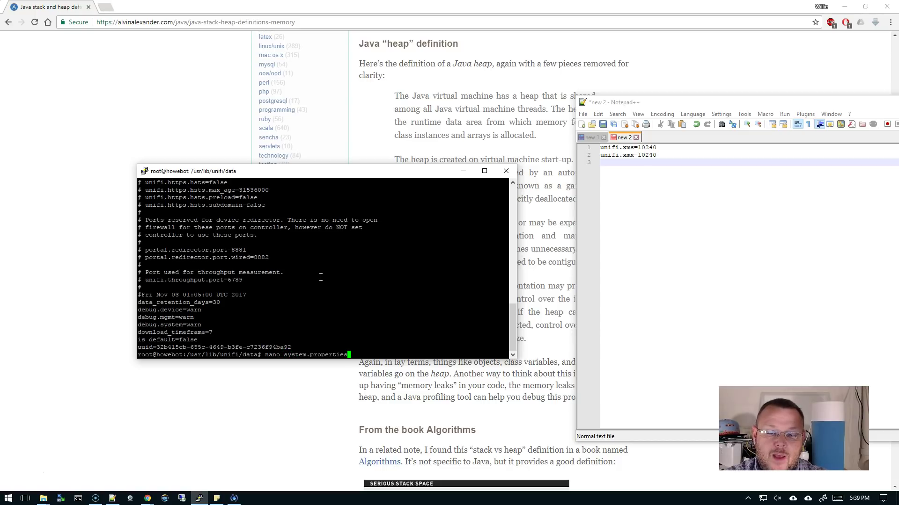
pyautogui.press('Return')
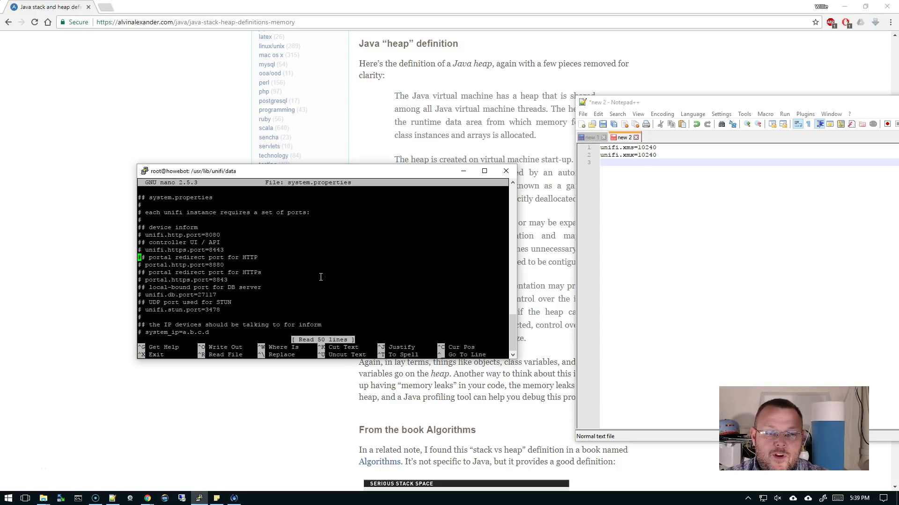
pyautogui.press('Down')
pyautogui.press('Down')
pyautogui.press('Down')
pyautogui.press('Down')
pyautogui.press('Down')
pyautogui.press('Down')
pyautogui.press('Down')
pyautogui.press('Down')
pyautogui.press('Down')
pyautogui.press('Down')
pyautogui.press('Down')
pyautogui.press('Down')
pyautogui.press('Down')
pyautogui.press('Down')
pyautogui.press('Down')
pyautogui.press('Down')
pyautogui.press('Down')
pyautogui.press('Down')
pyautogui.press('Down')
pyautogui.press('Down')
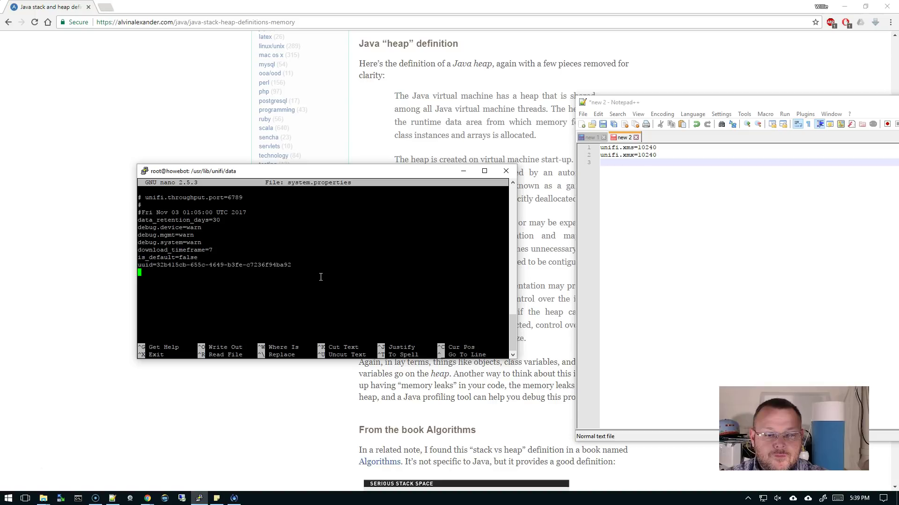
pyautogui.press('Return')
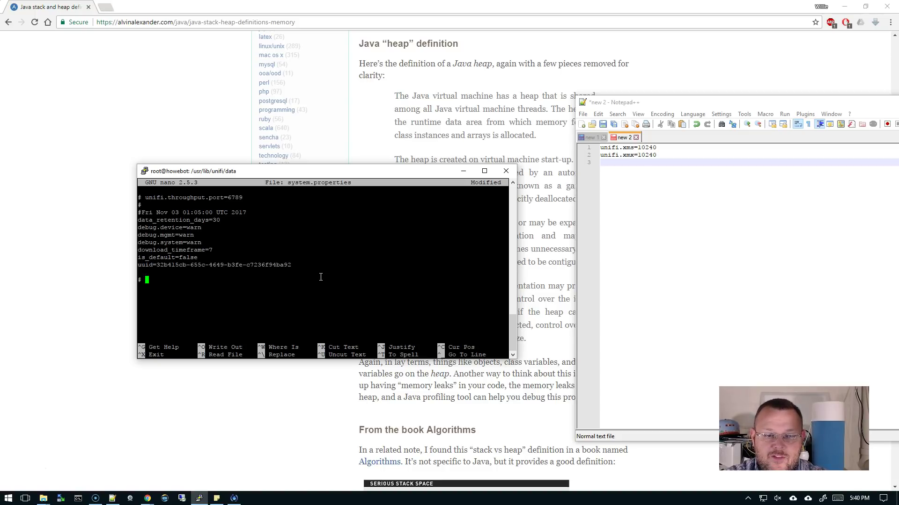
pyautogui.write('Un')
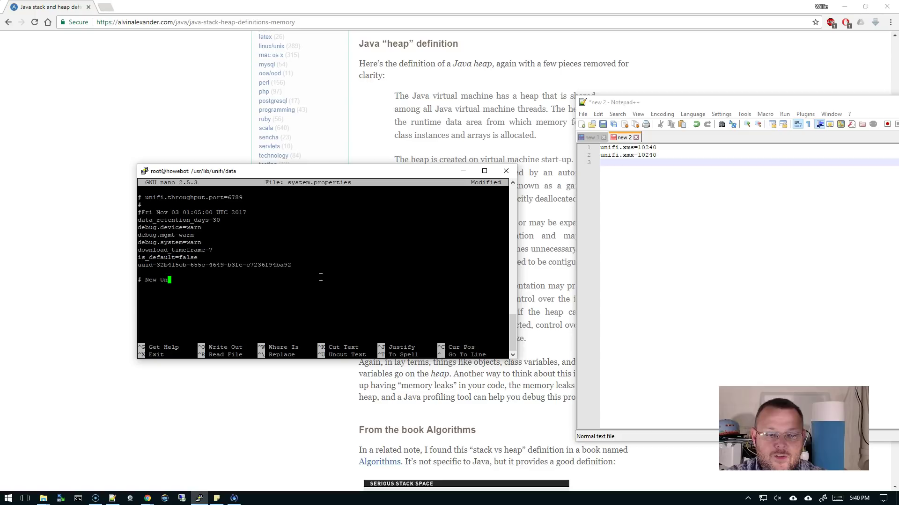
pyautogui.write('iFi me')
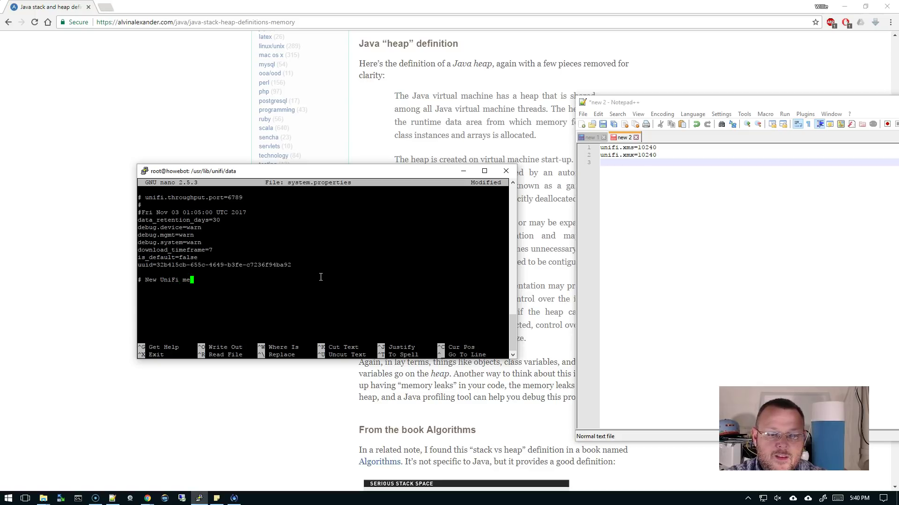
pyautogui.write('mory size')
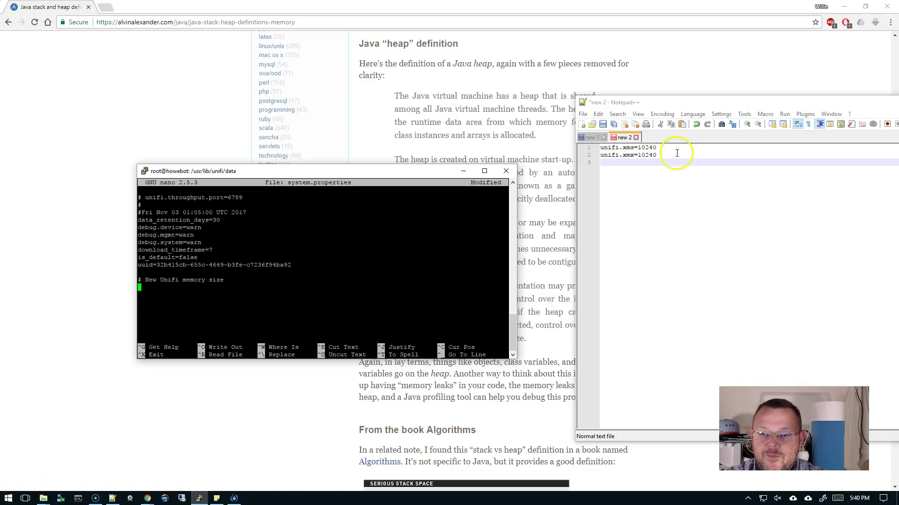
pyautogui.moveTo(657, 155); pyautogui.dragTo(600, 147)
pyautogui.rightClick(631, 149)
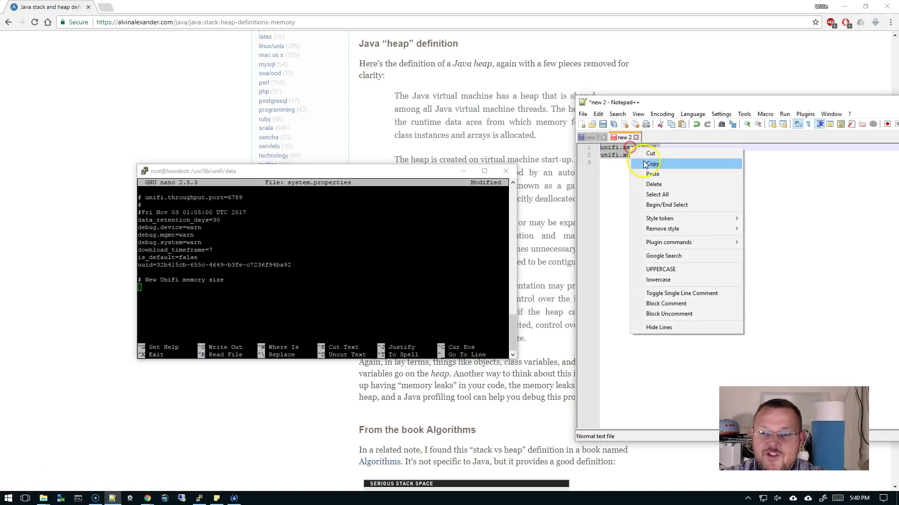
pyautogui.click(654, 167)
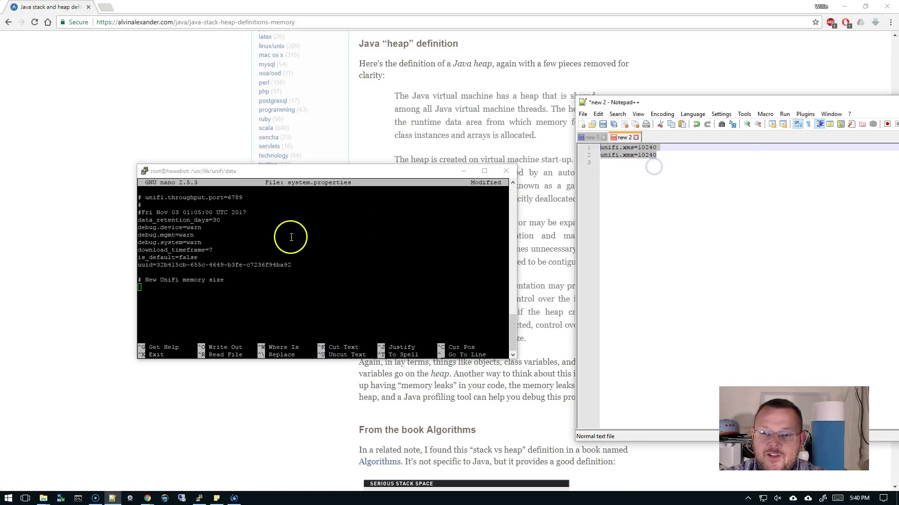
pyautogui.click(152, 285)
pyautogui.rightClick(152, 286)
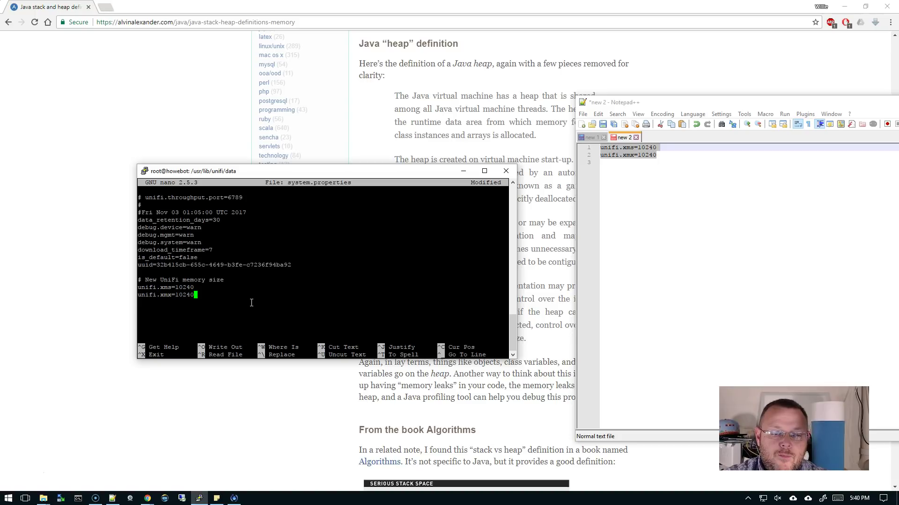
pyautogui.press('BackSpace')
pyautogui.press('BackSpace')
pyautogui.press('BackSpace')
pyautogui.press('Up')
pyautogui.press('Right')
pyautogui.press('Right')
pyautogui.press('Right')
pyautogui.press('Right')
pyautogui.press('Right')
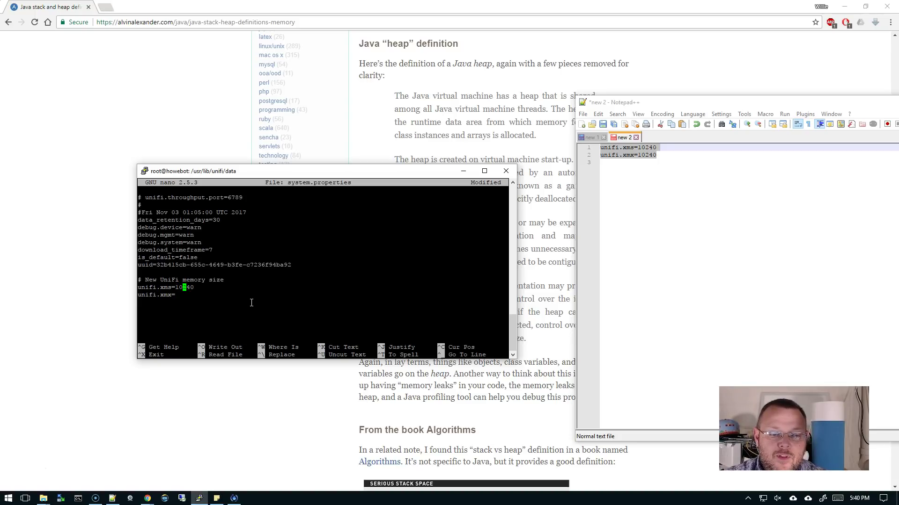
pyautogui.press('BackSpace')
pyautogui.press('BackSpace')
pyautogui.press('BackSpace')
pyautogui.press('BackSpace')
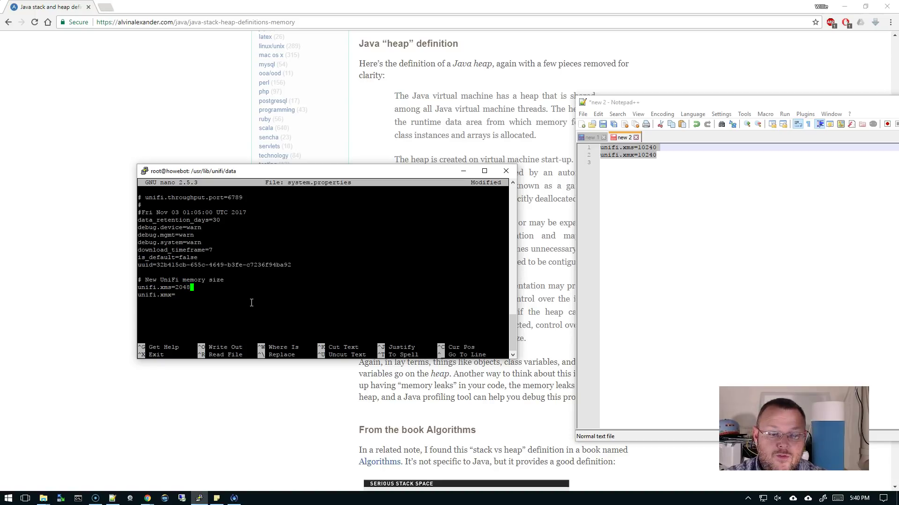
pyautogui.press('Down')
pyautogui.write('20')
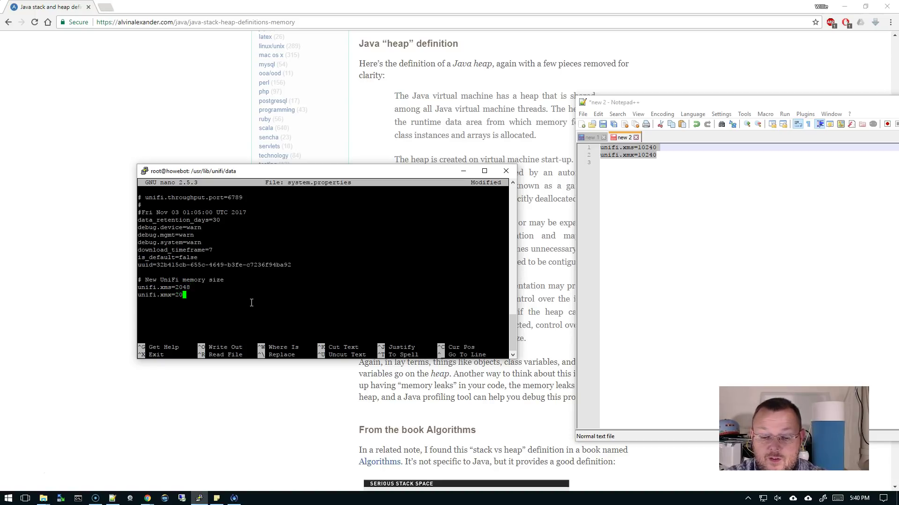
pyautogui.press('BackSpace')
pyautogui.press('BackSpace')
pyautogui.press('BackSpace')
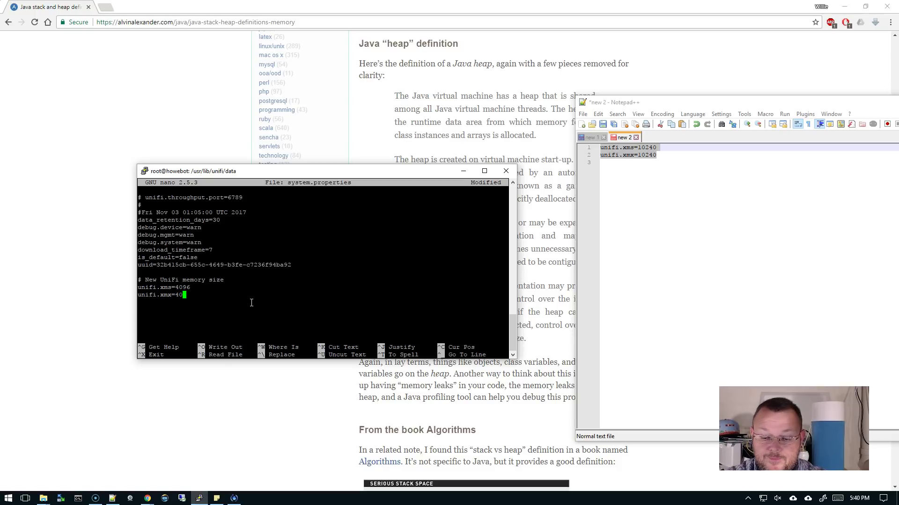
pyautogui.hotkey('ctrl', 'o')
pyautogui.press('Return')
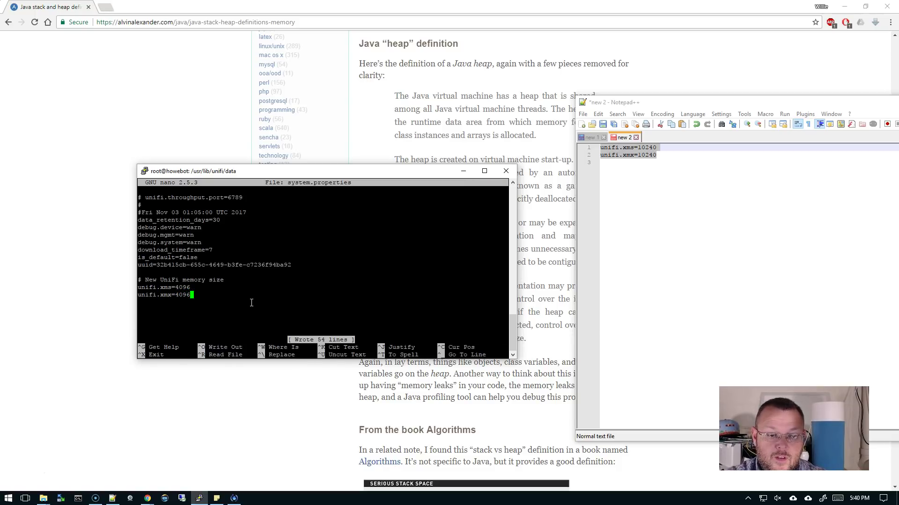
pyautogui.hotkey('ctrl', 'x')
pyautogui.write('servi')
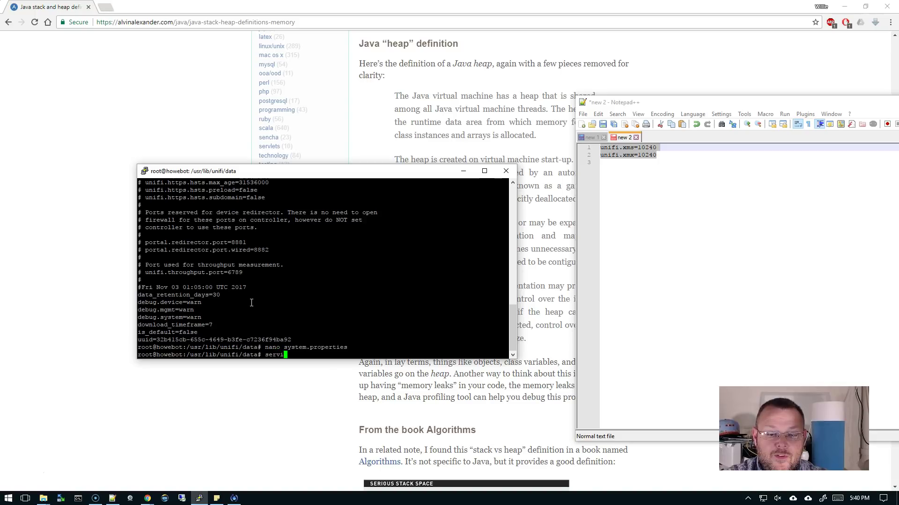
pyautogui.write('ce unifi restart')
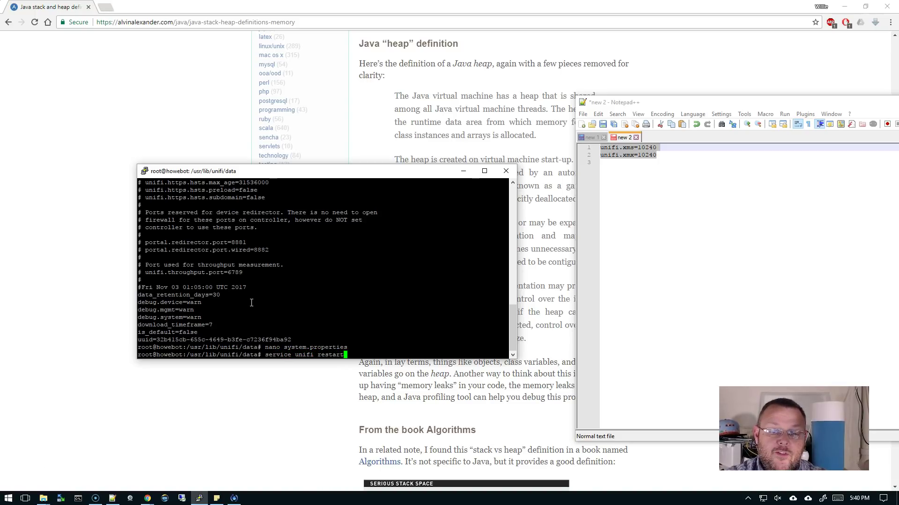
pyautogui.press('Return')
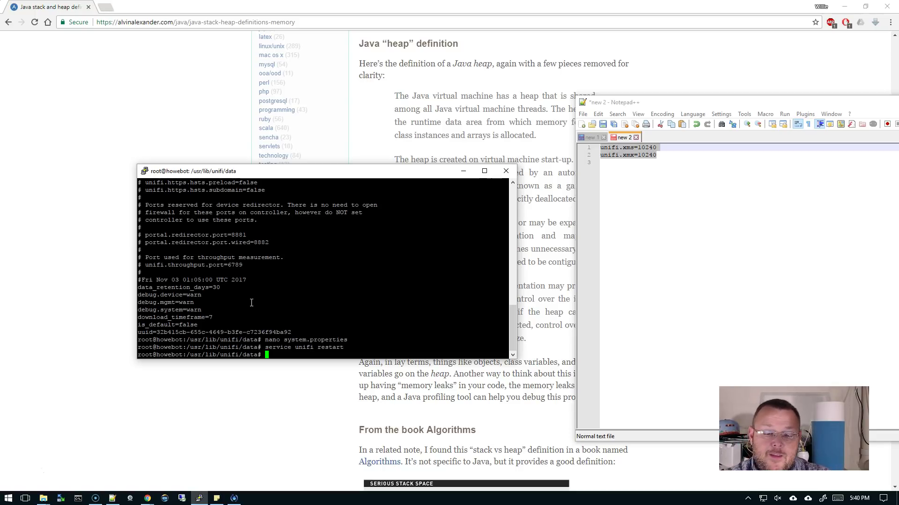
pyautogui.write('ax ')
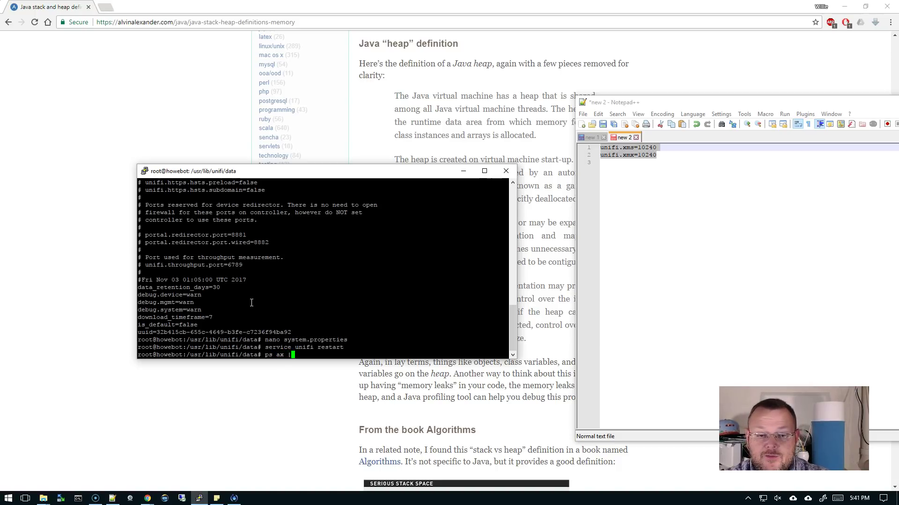
pyautogui.write('| grep unifi')
pyautogui.press('Return')
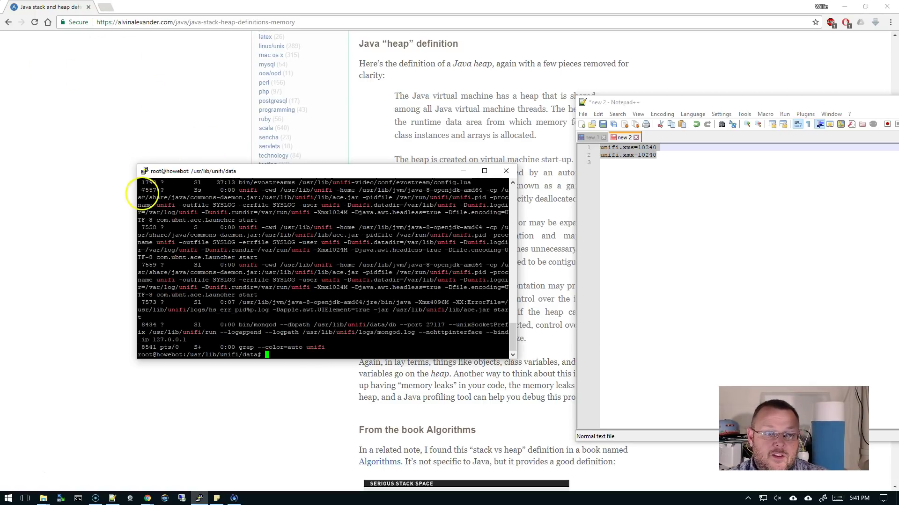
pyautogui.moveTo(137, 166); pyautogui.dragTo(40, 53)
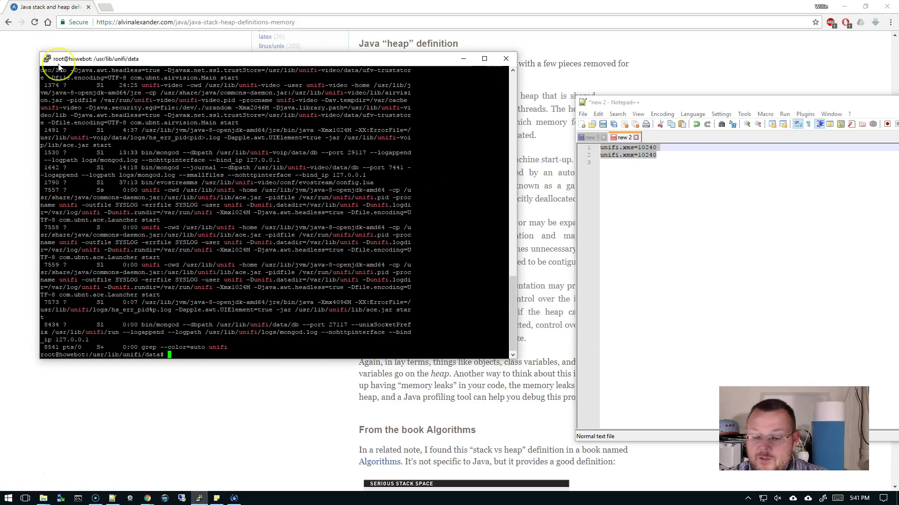
pyautogui.press('Up')
pyautogui.press('Return')
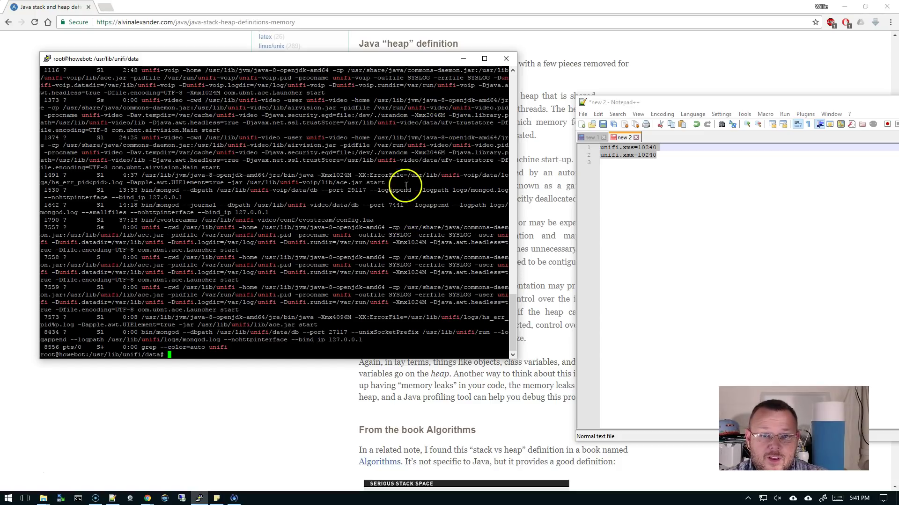
pyautogui.scroll(6, 403, 193)
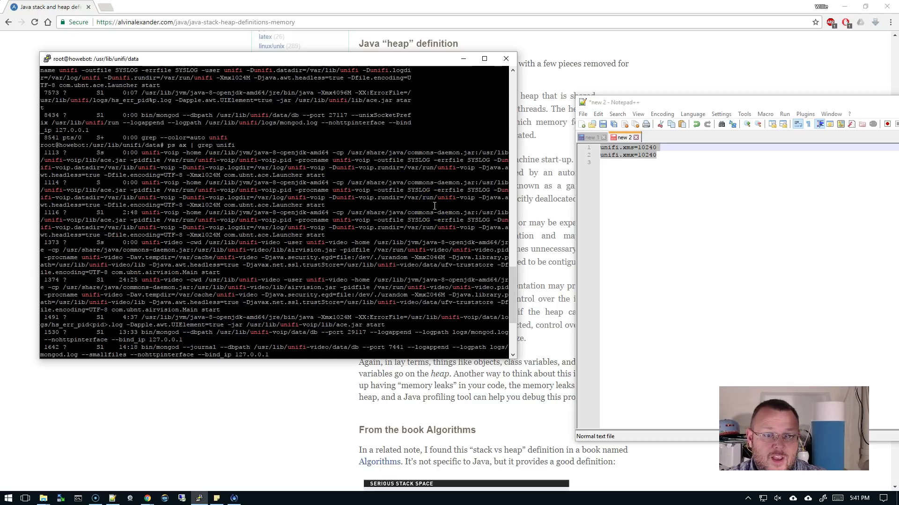
pyautogui.scroll(6, 435, 206)
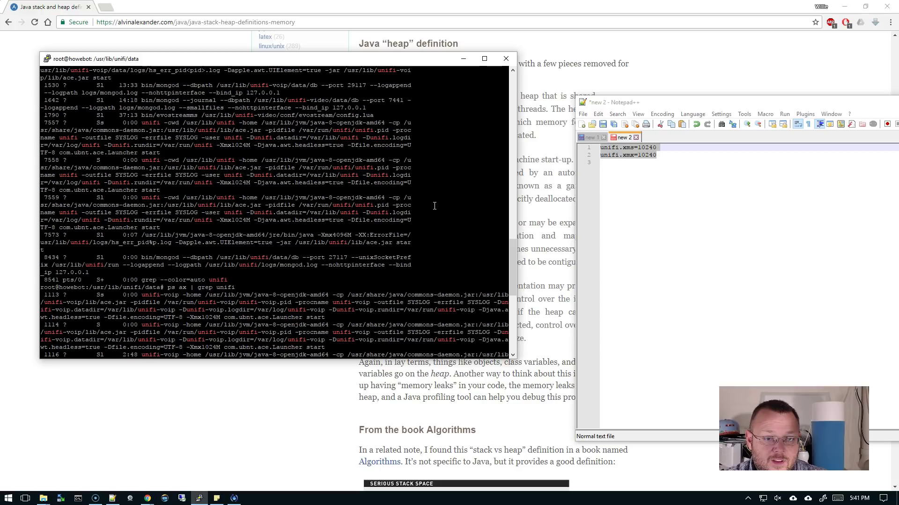
pyautogui.scroll(-6, 434, 206)
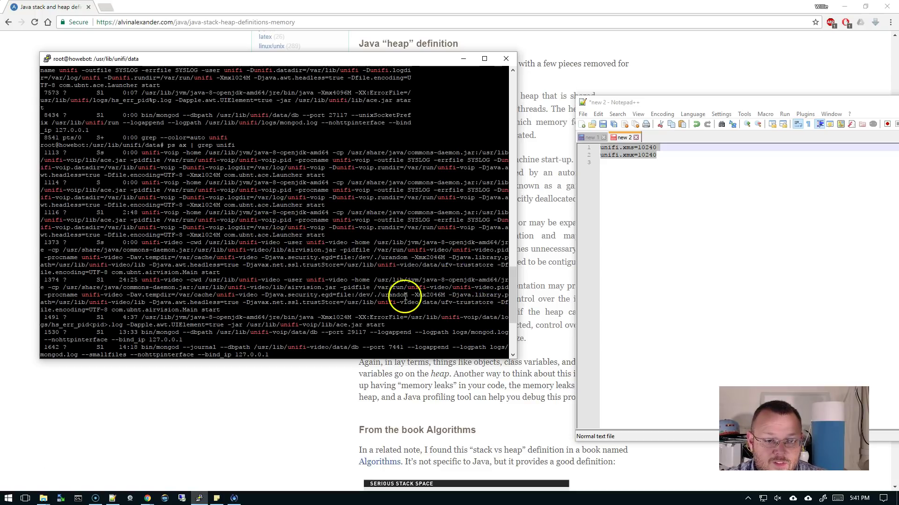
pyautogui.scroll(-6, 427, 321)
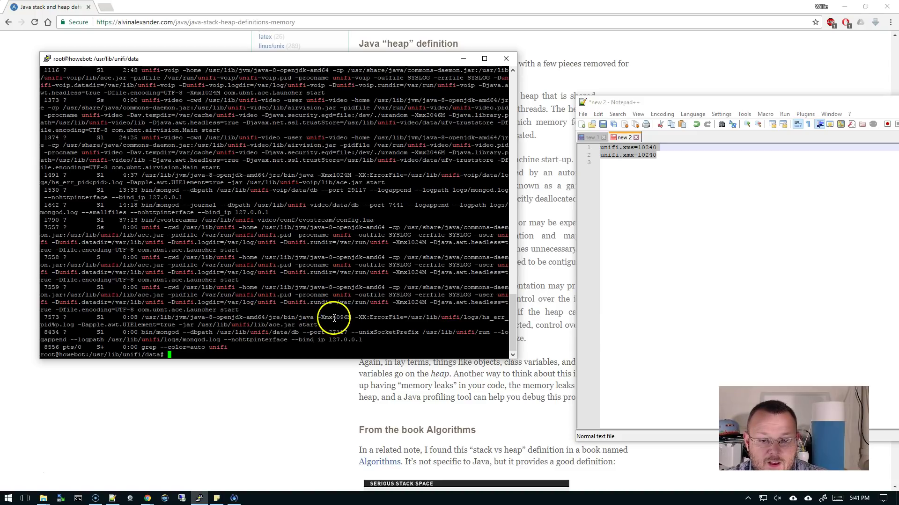
pyautogui.moveTo(333, 318); pyautogui.dragTo(353, 321)
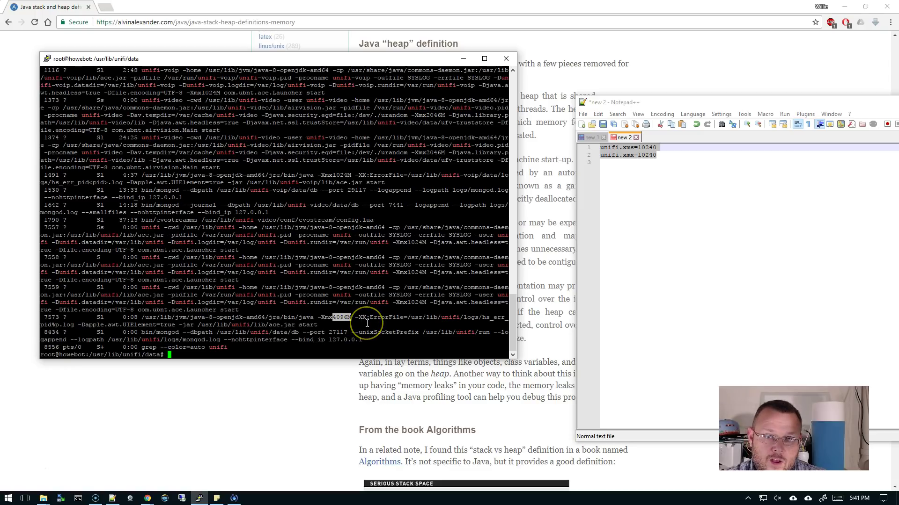